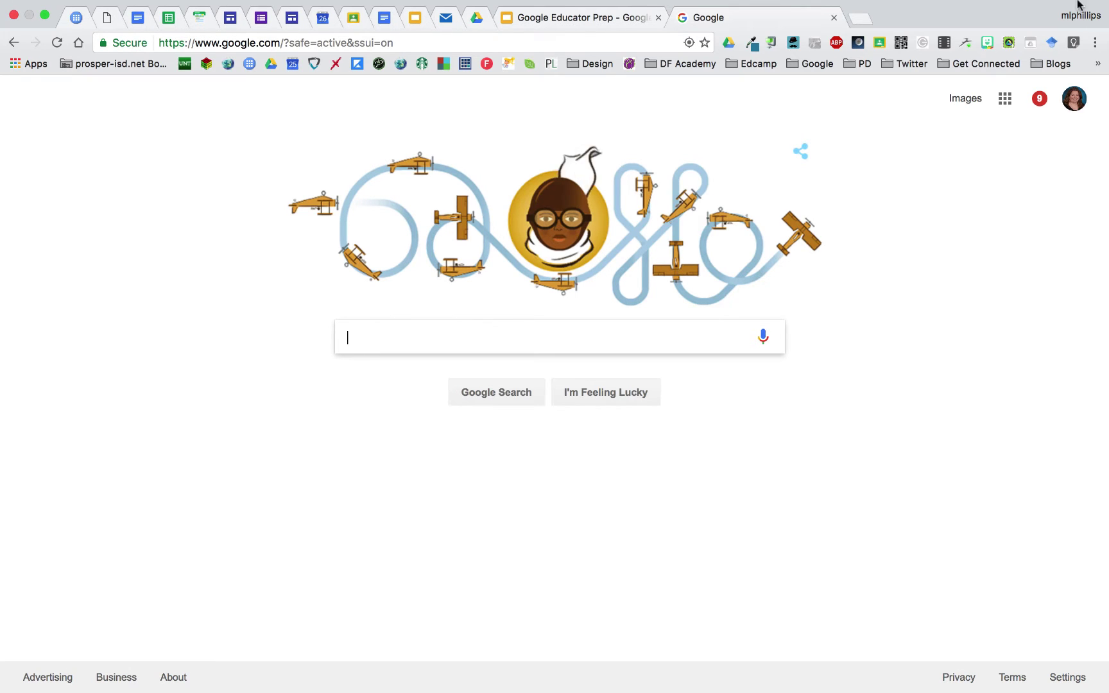
Open the Design folder's dropdown on the bookmarks bar to list its saved bookmarks.
mouse_move(1055, 6)
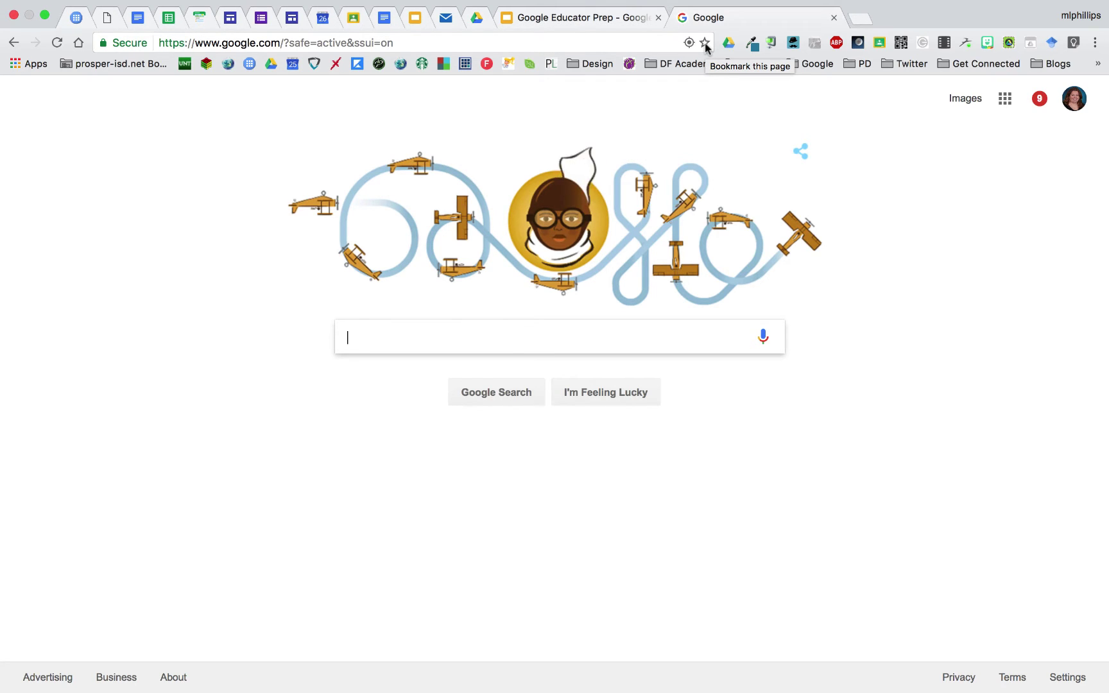
left_click(597, 63)
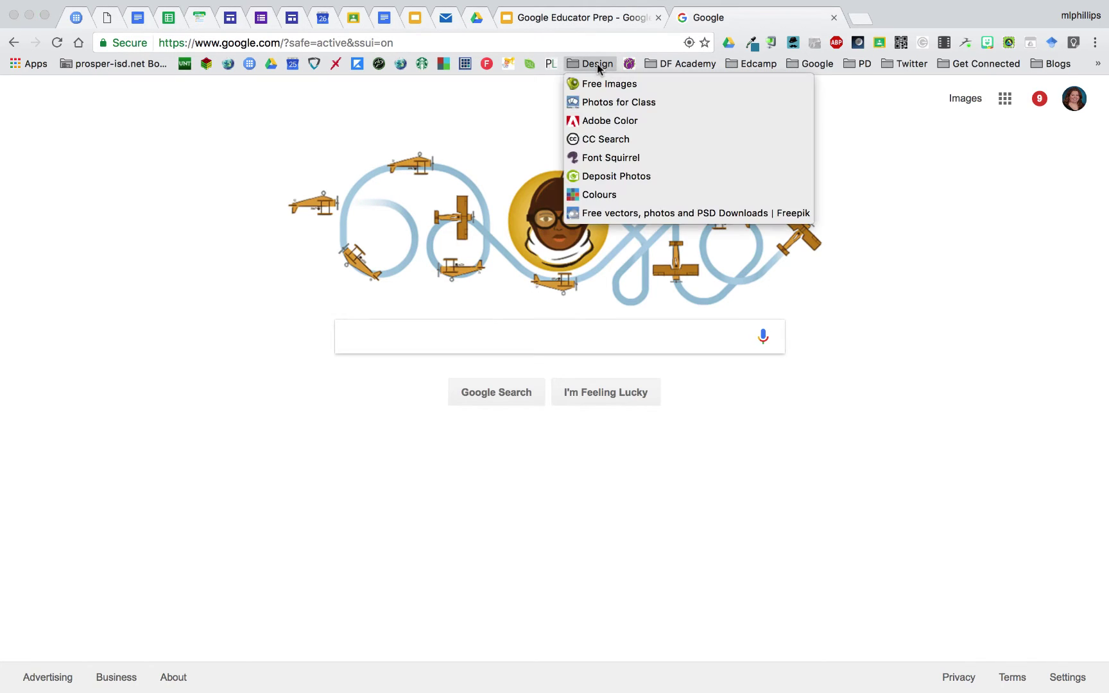
left_click(539, 66)
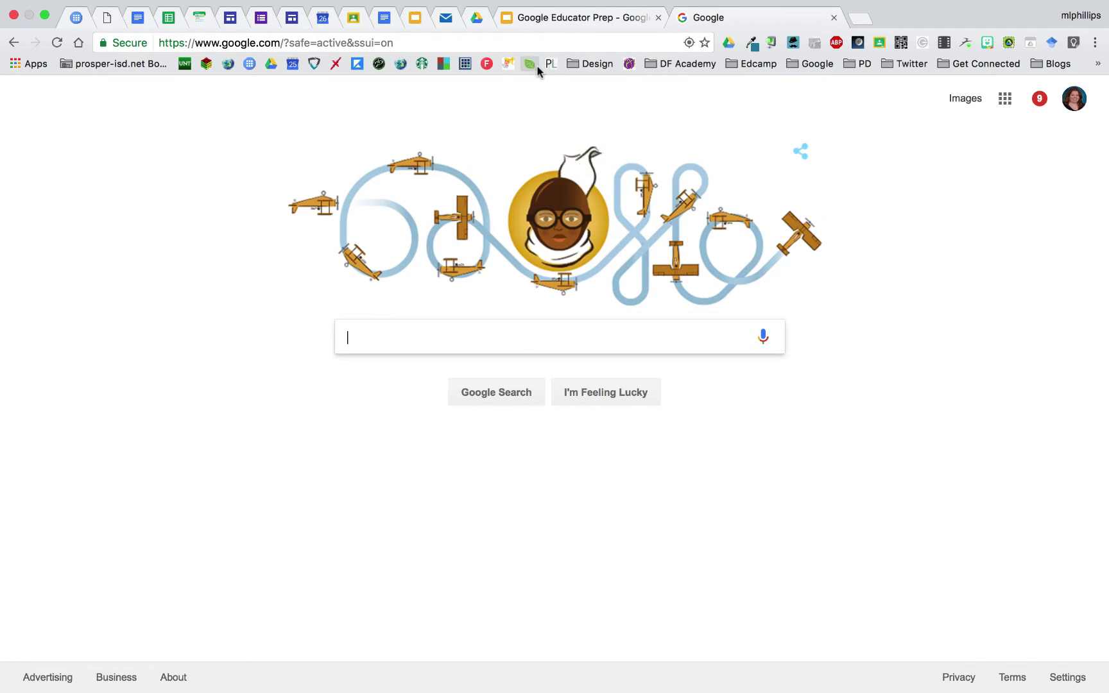
left_click(712, 66)
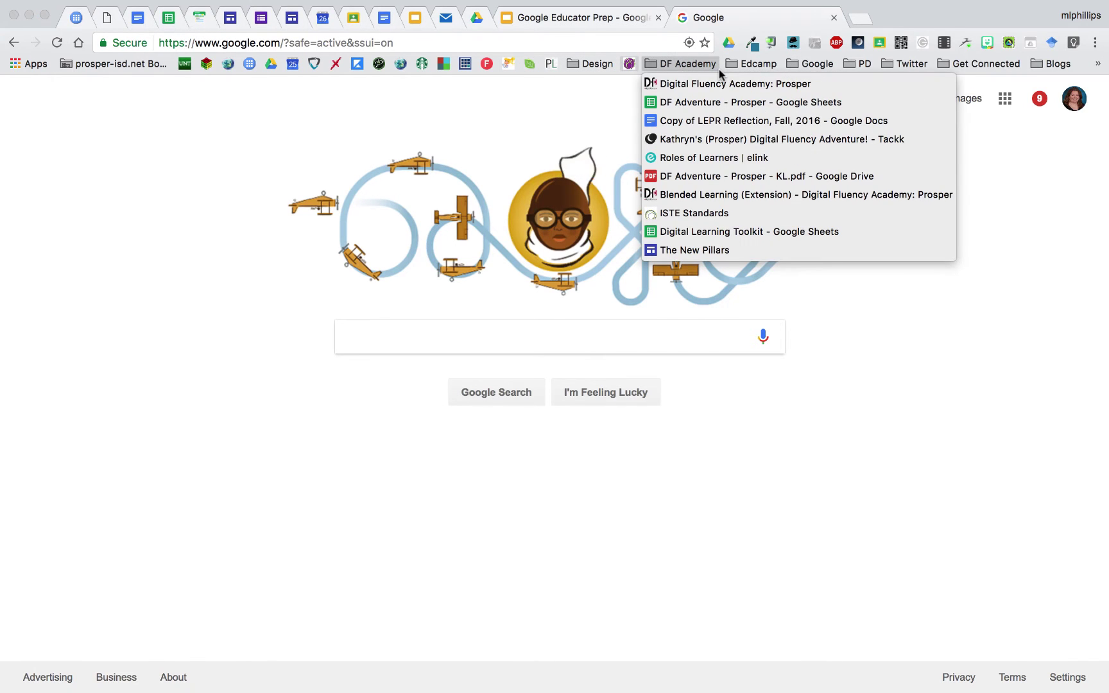
left_click(1056, 63)
left_click(1097, 64)
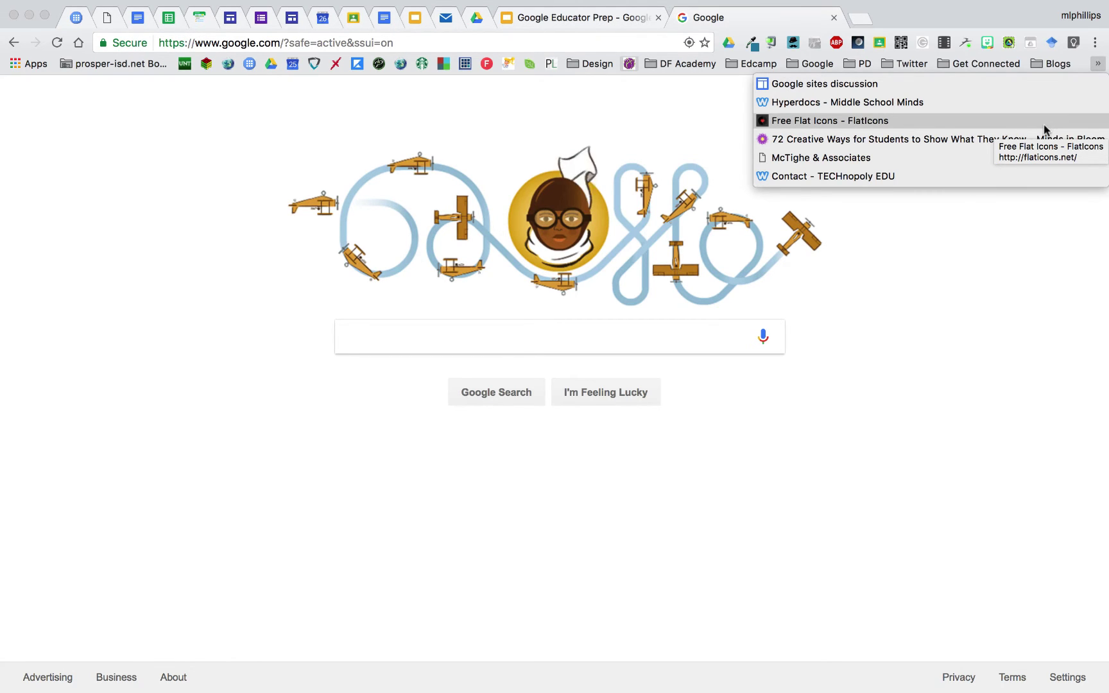
left_click(376, 86)
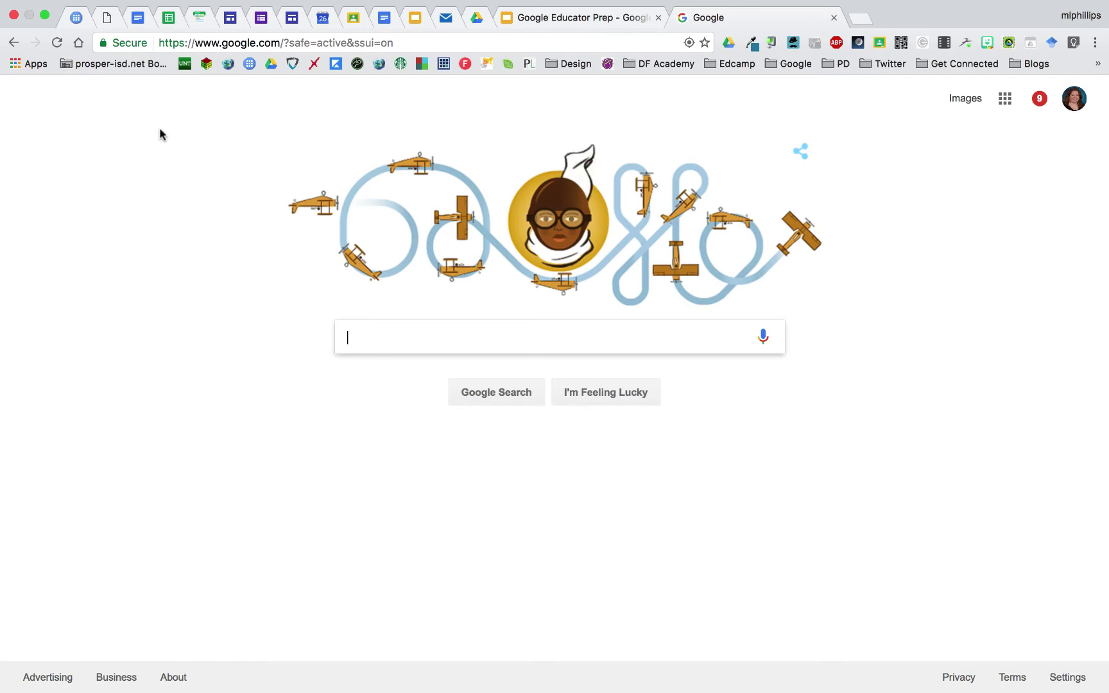
Bookmark the Sat, Feb 4 calendar view to the Bookmarks Bar and find it under ».
left_click(323, 19)
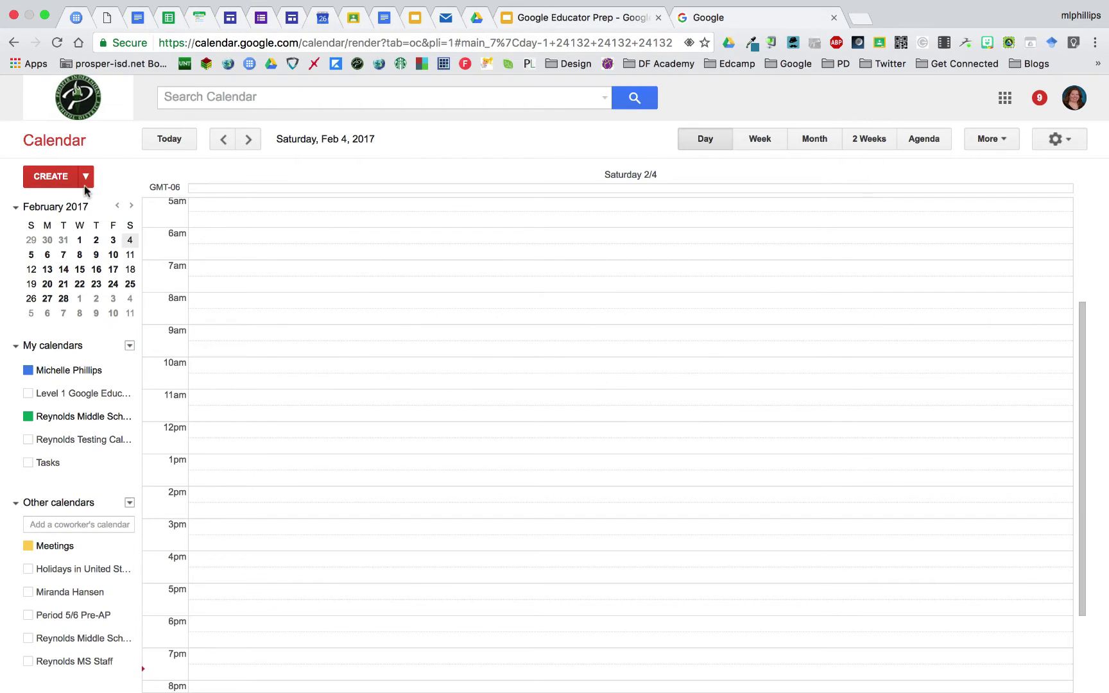
left_click(705, 43)
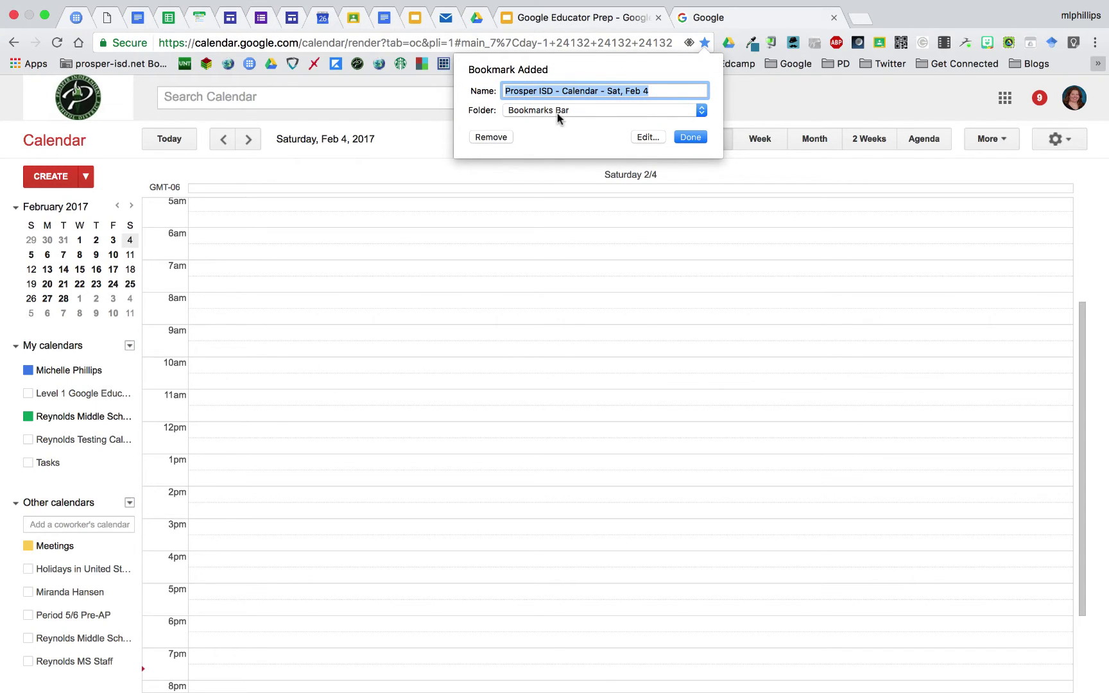
left_click(701, 111)
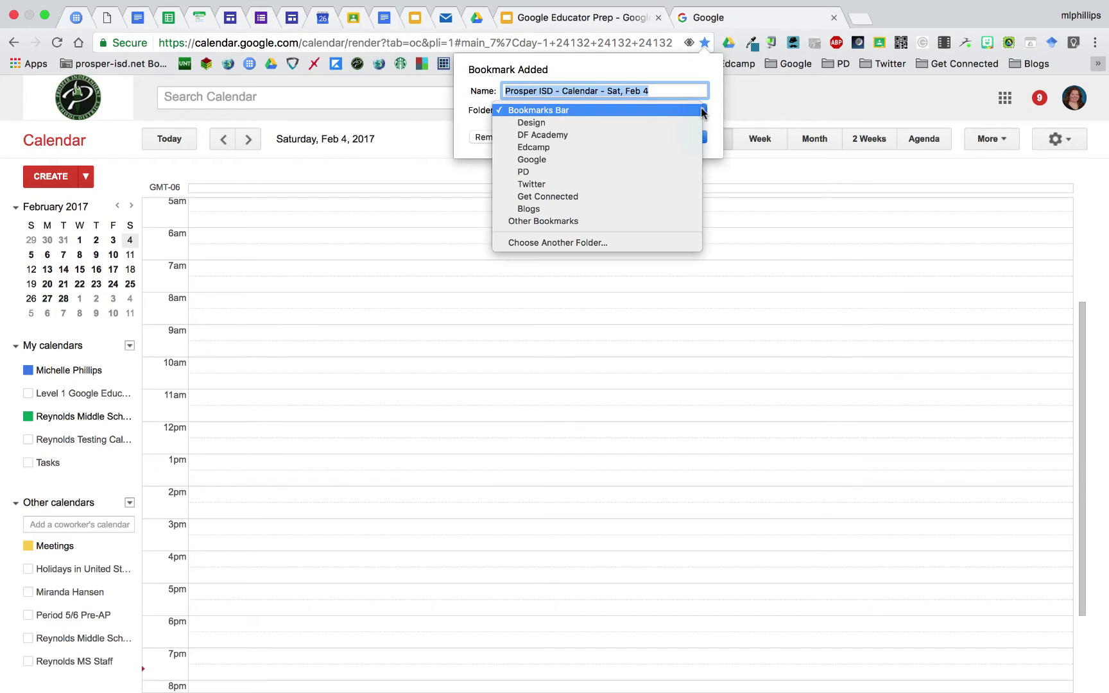
left_click(692, 110)
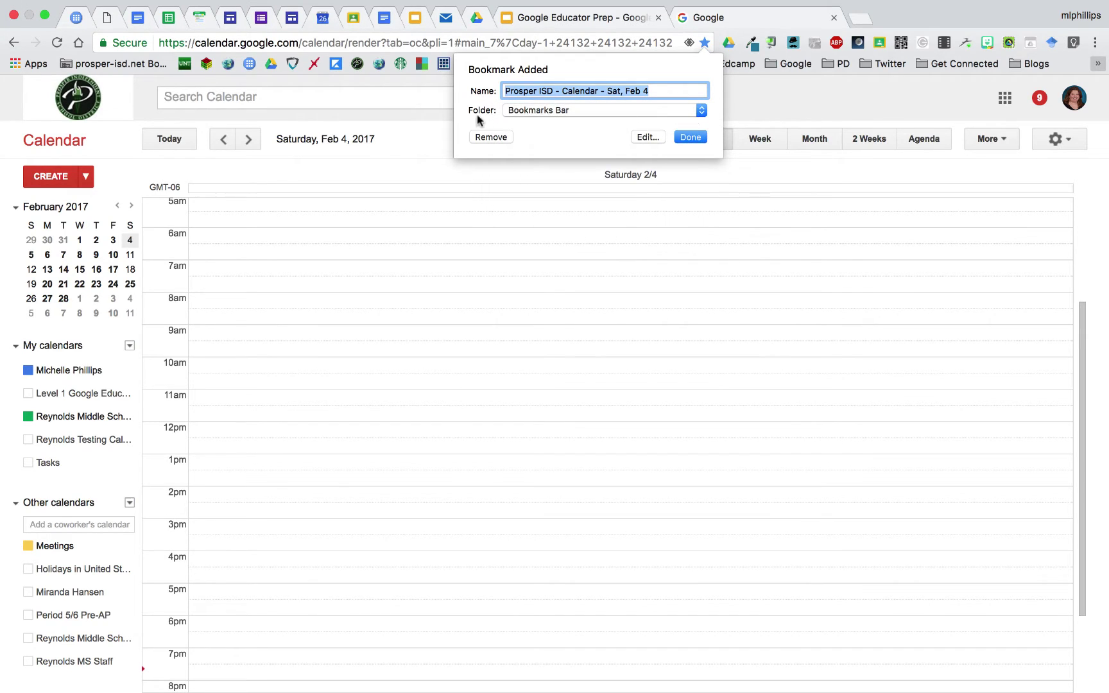
left_click(686, 138)
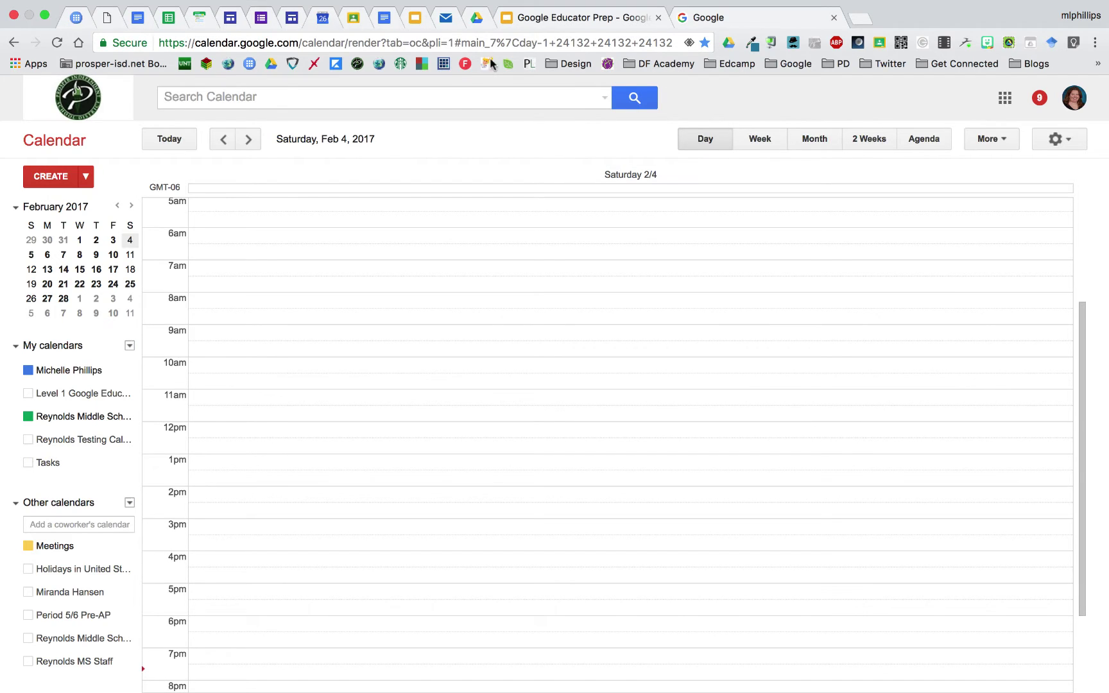
left_click(1098, 65)
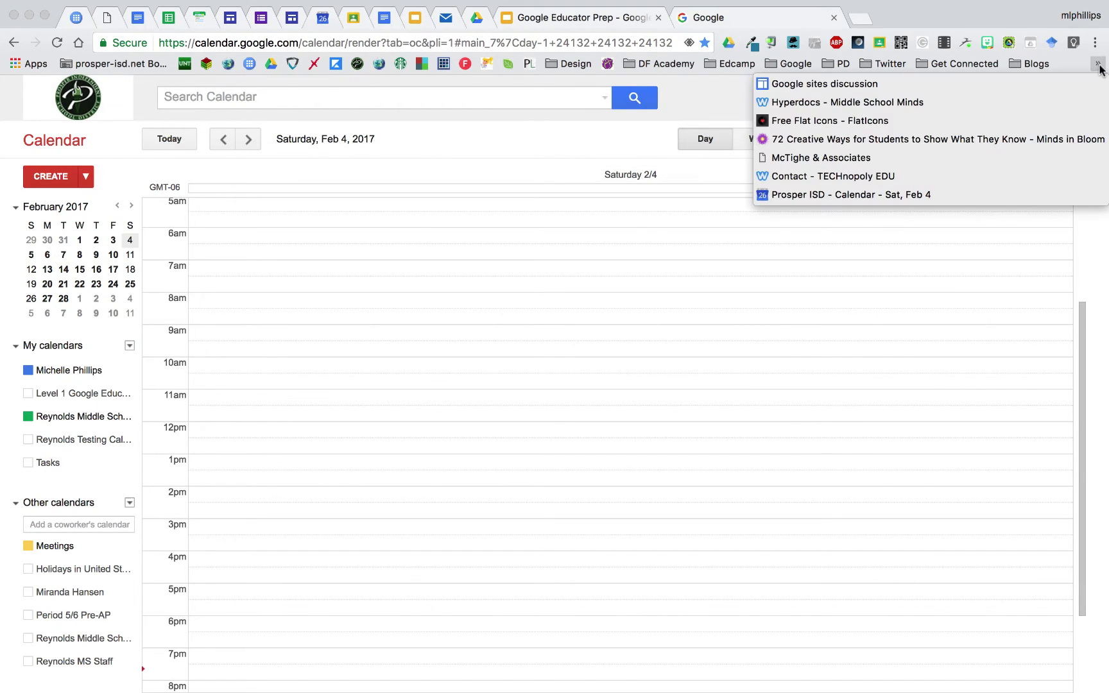
Delete the calendar bookmark's name so it is icon-only, then drag it onto the bookmarks bar.
right_click(908, 201)
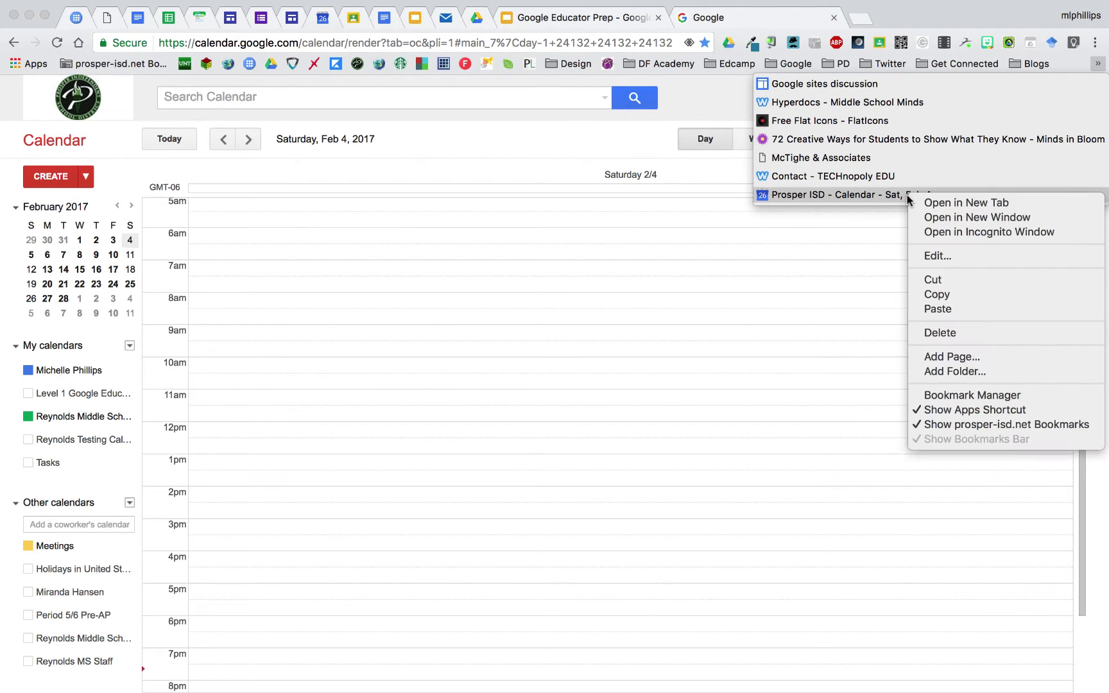
left_click(937, 255)
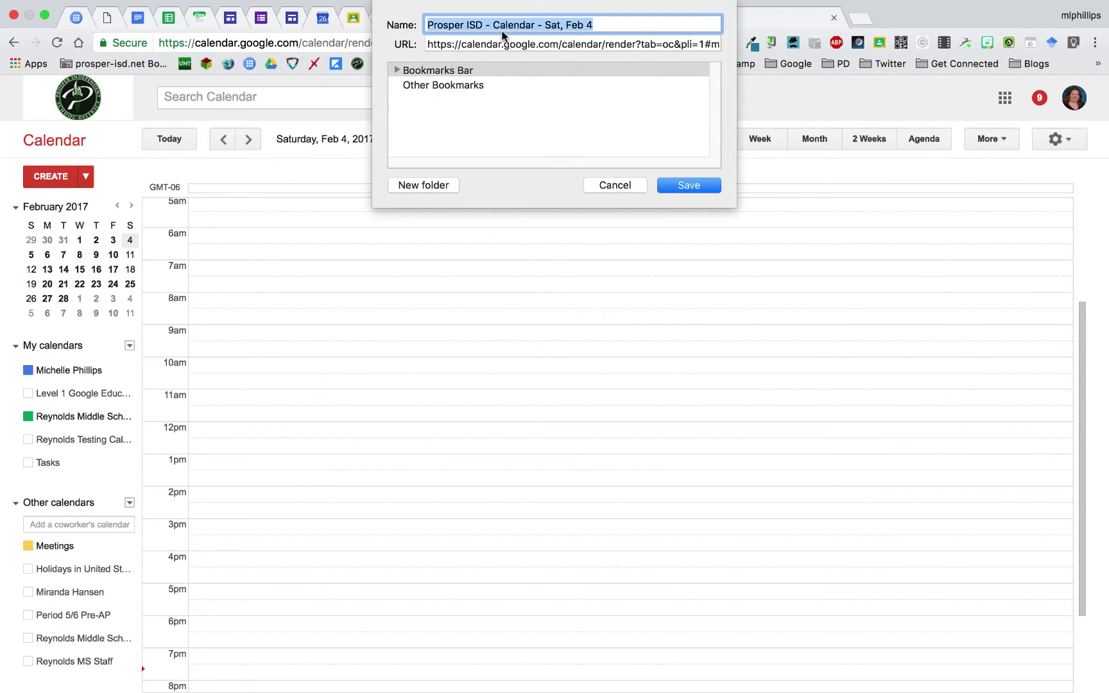
key("BackSpace")
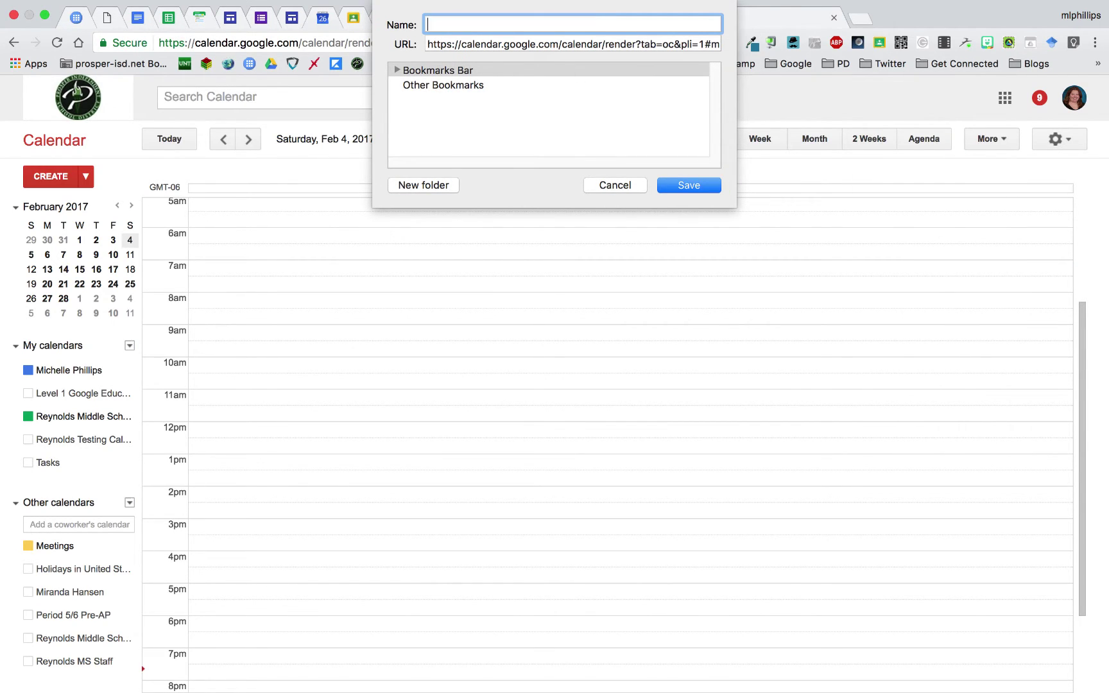
left_click(701, 186)
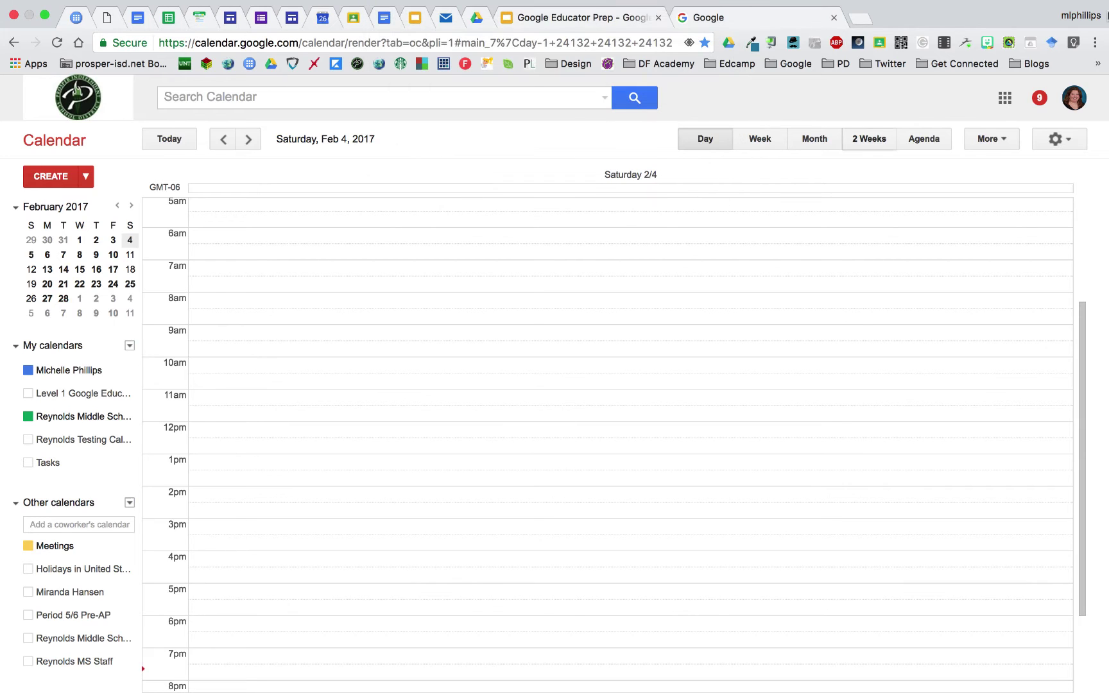
left_click(1097, 63)
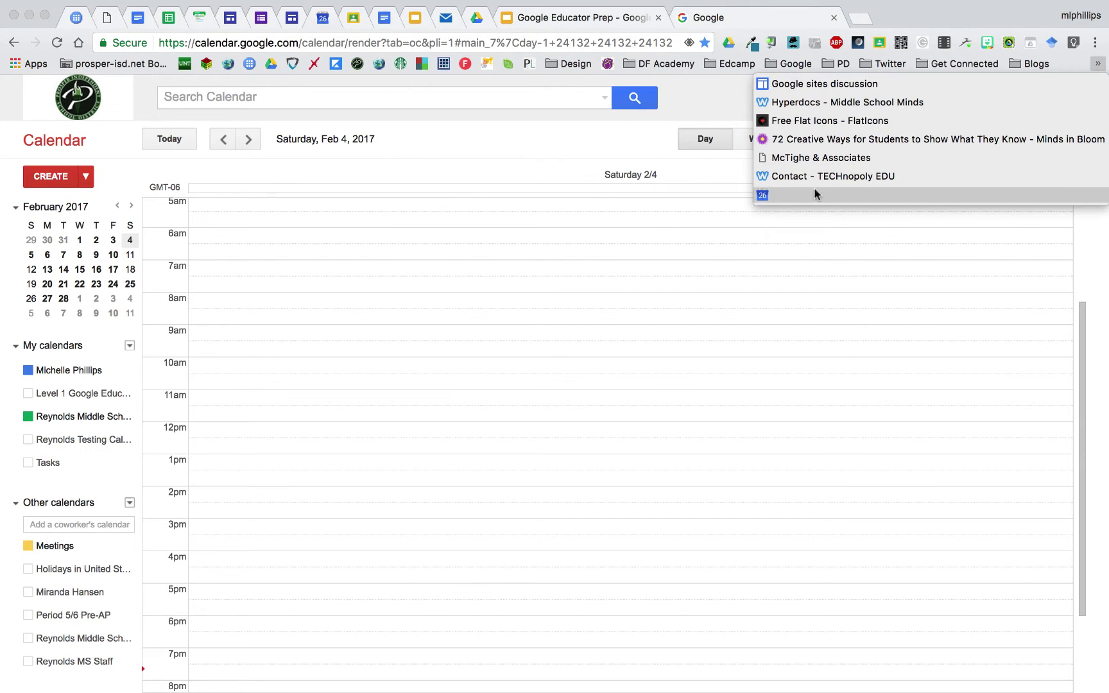
left_click_drag(795, 195, 284, 67)
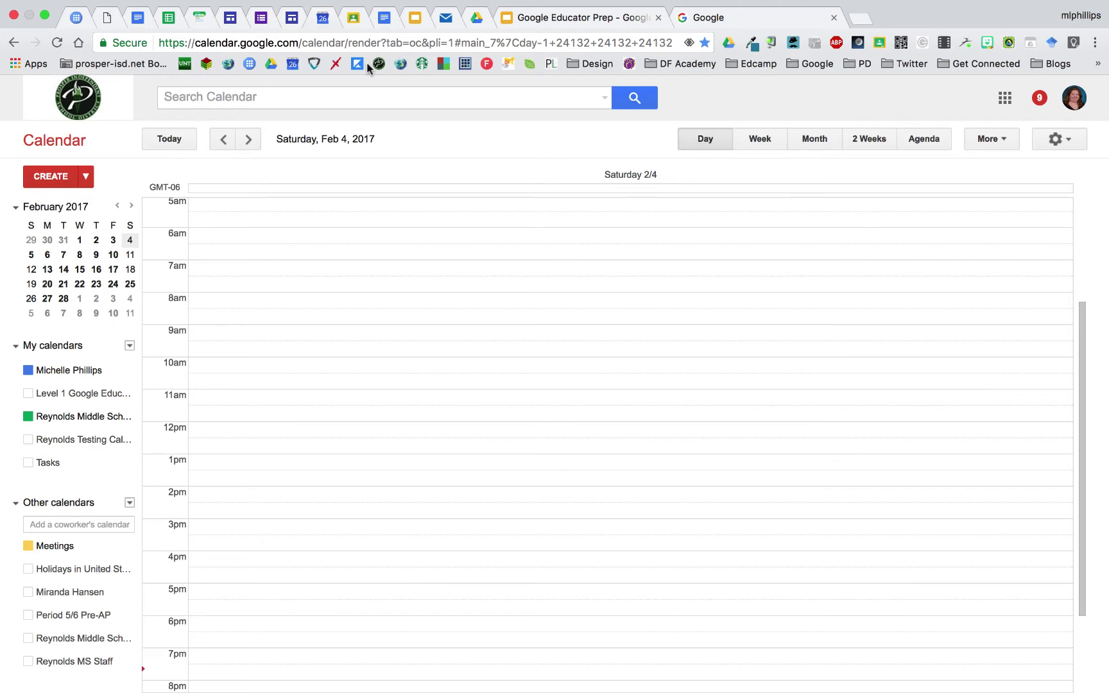
Open the Bookmark Manager from Chrome's menu, look over its folders, and close it with Cmd+W.
left_click(1096, 43)
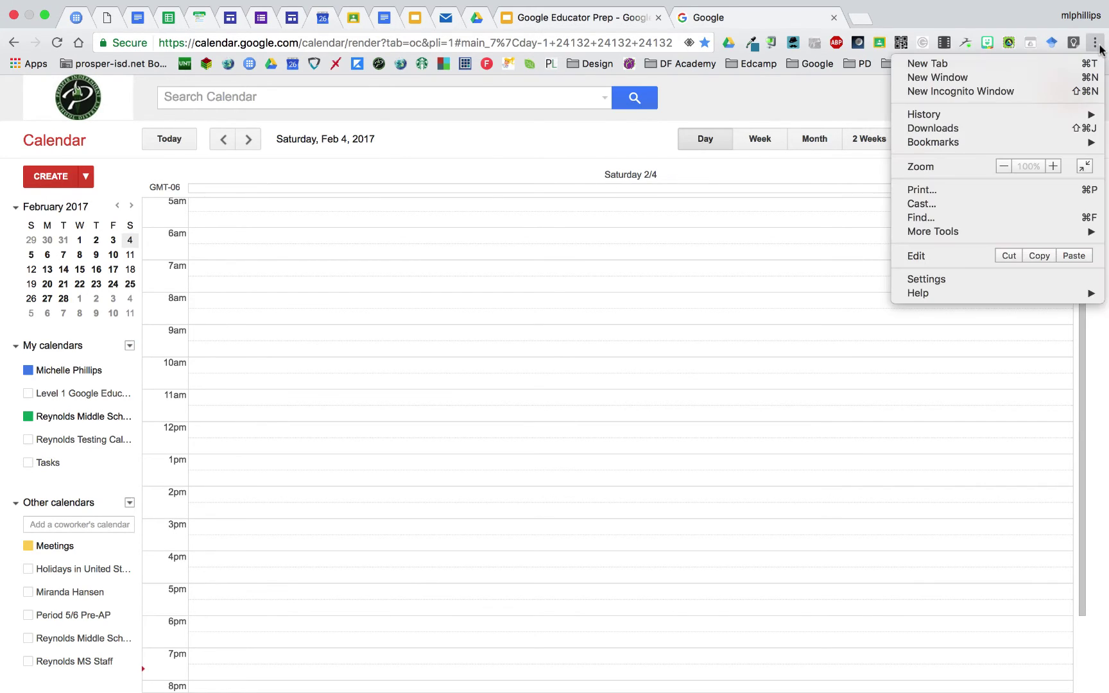
mouse_move(961, 149)
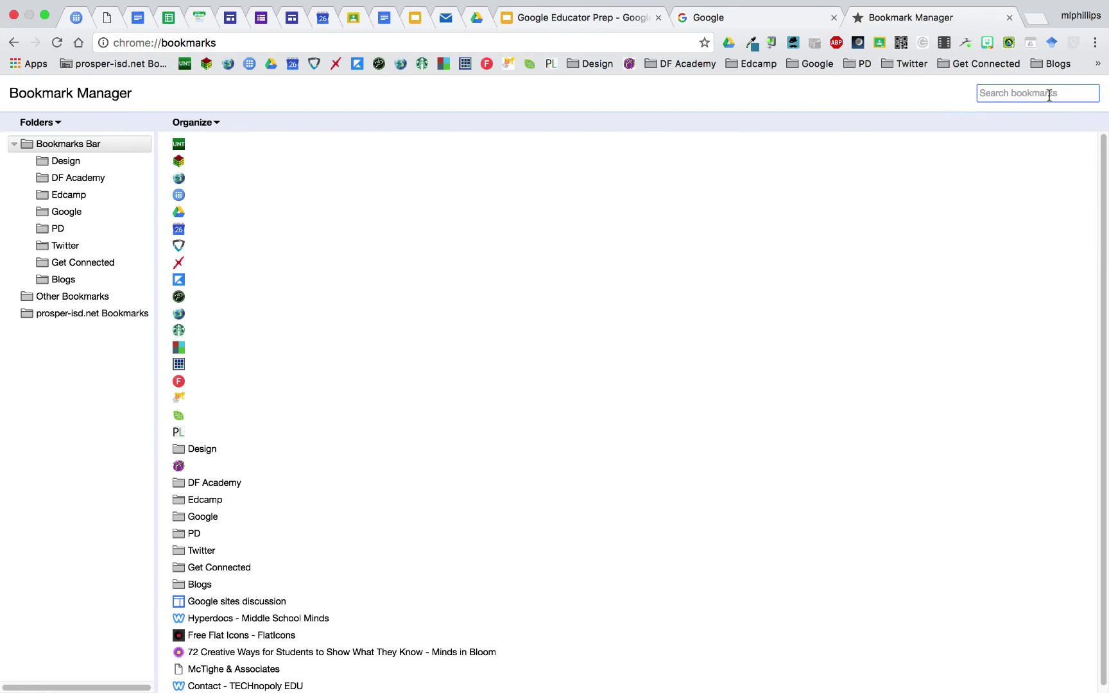
key("super+w")
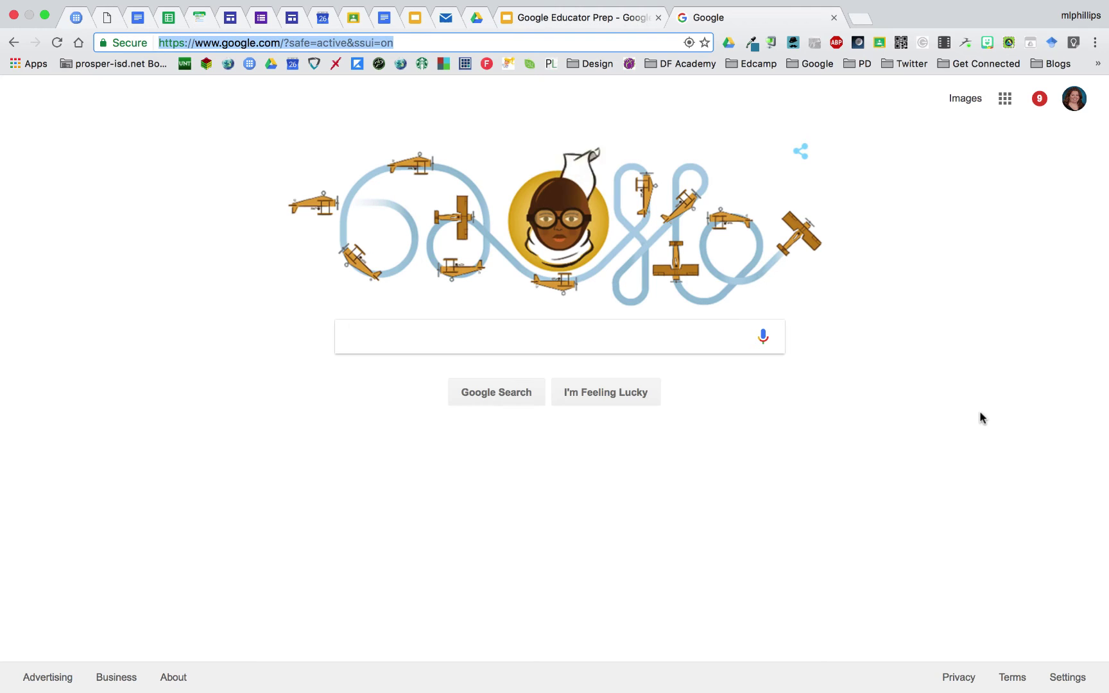
Open an incognito window with Cmd+Shift+N, then search Google for 'chrome web store'.
key("super+shift+n")
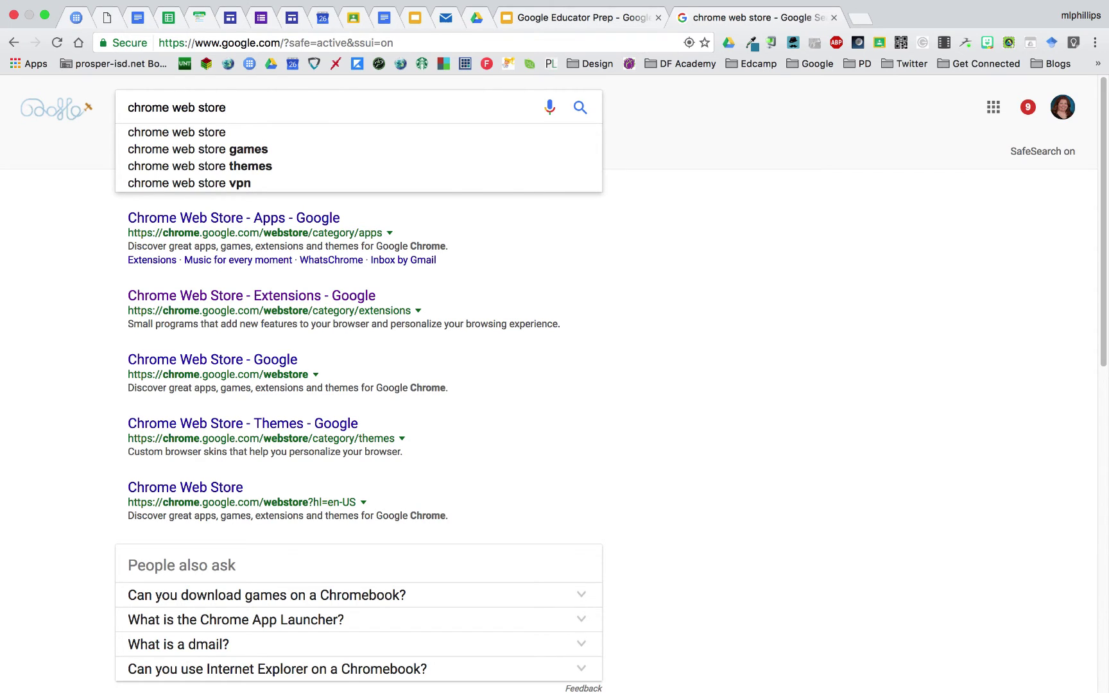
key("Return")
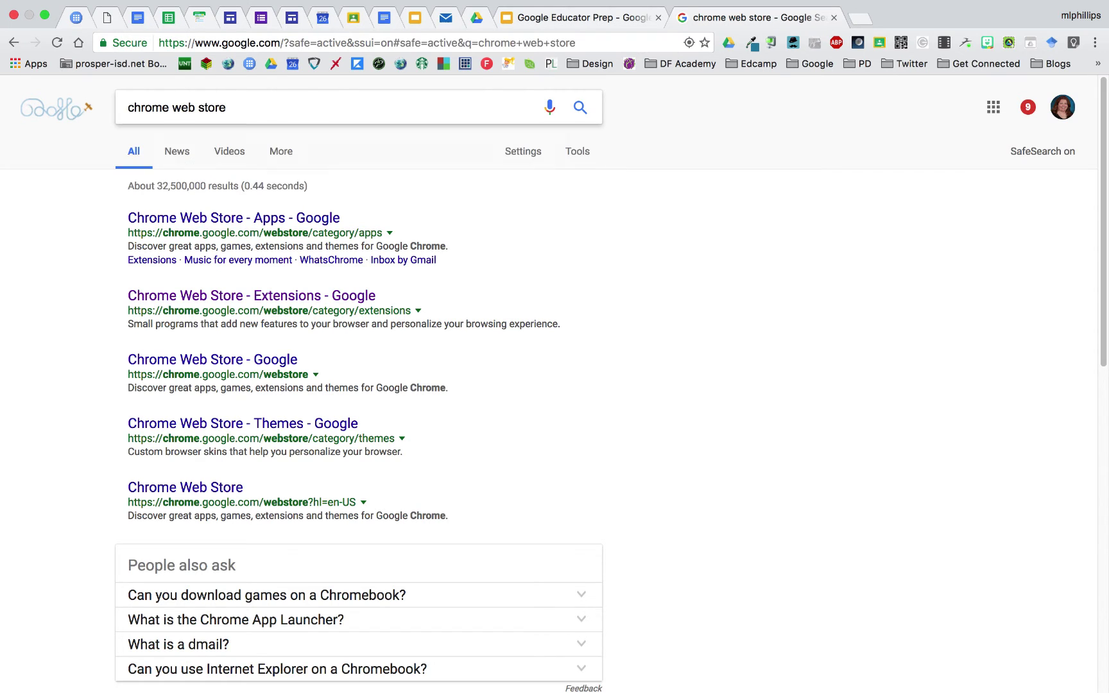
Go from the Apps page to the Chrome Web Store and search it for goo.gl.
left_click(29, 63)
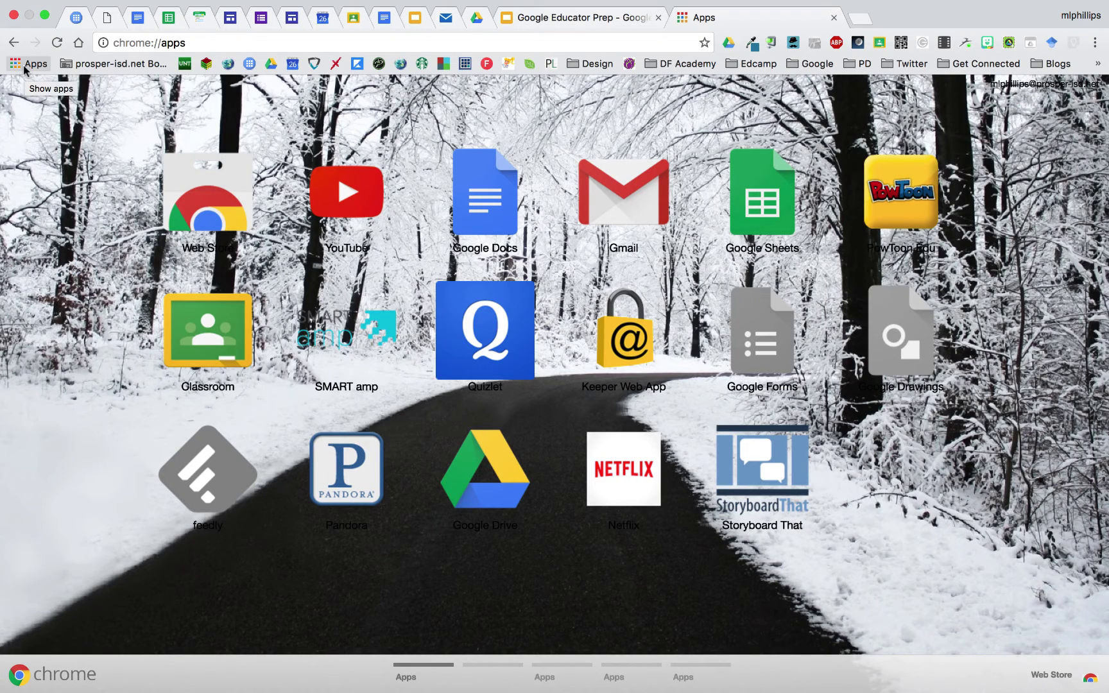
left_click(212, 211)
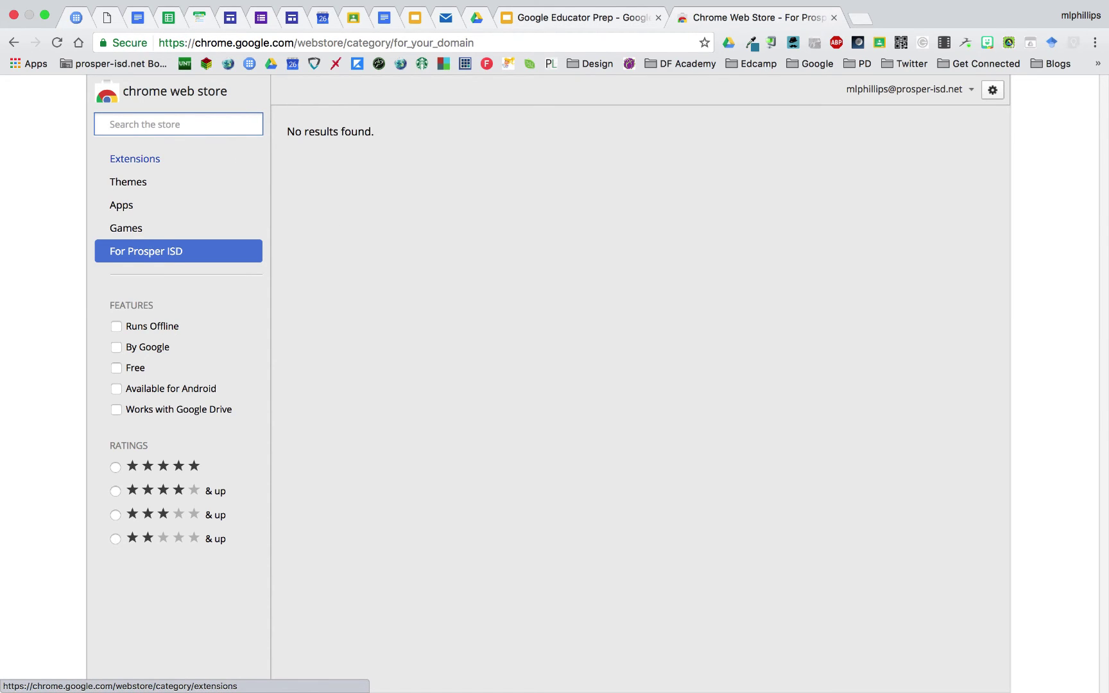
type("goo.gl")
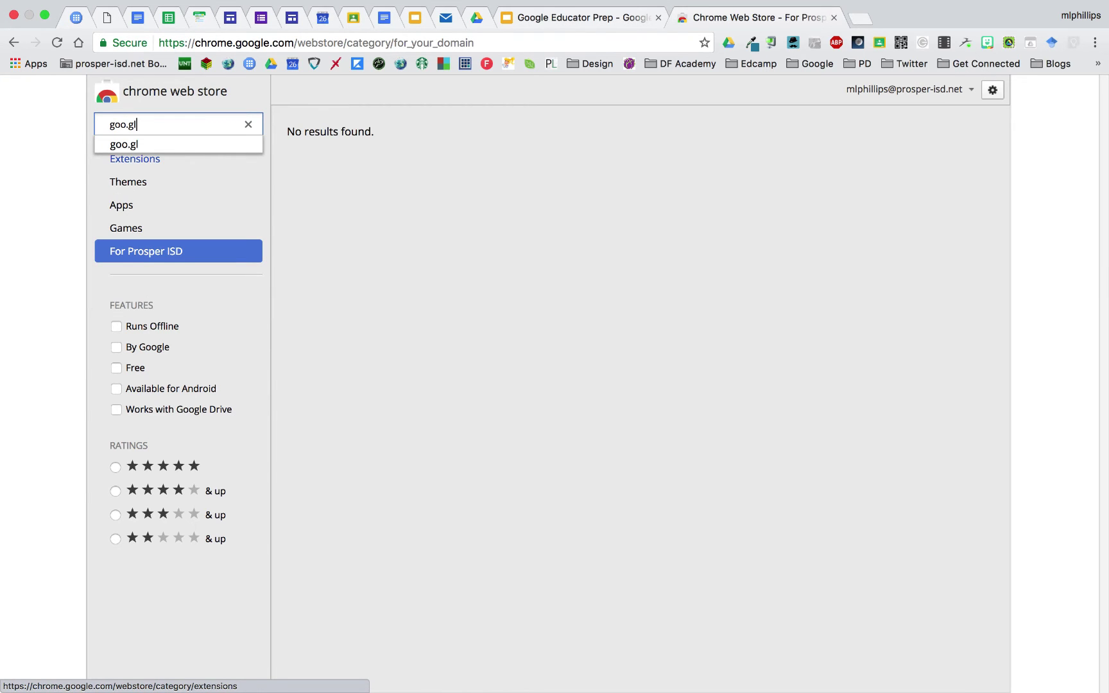
key("Return")
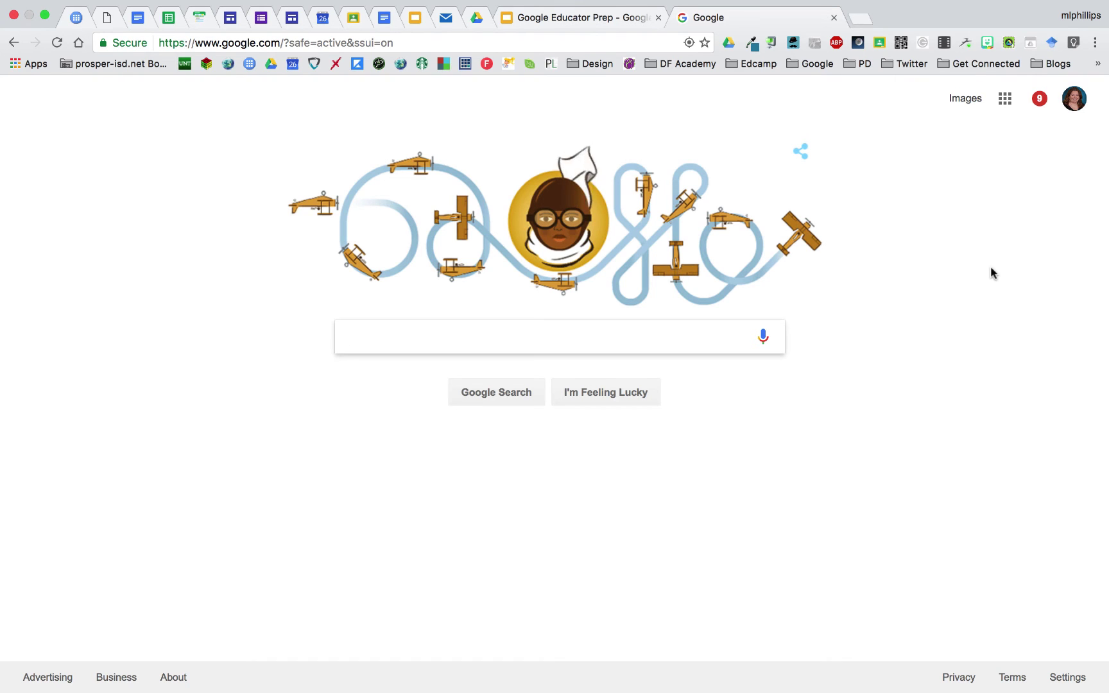
Open Chrome Settings and view the Extensions page listing installed extensions.
left_click(1096, 43)
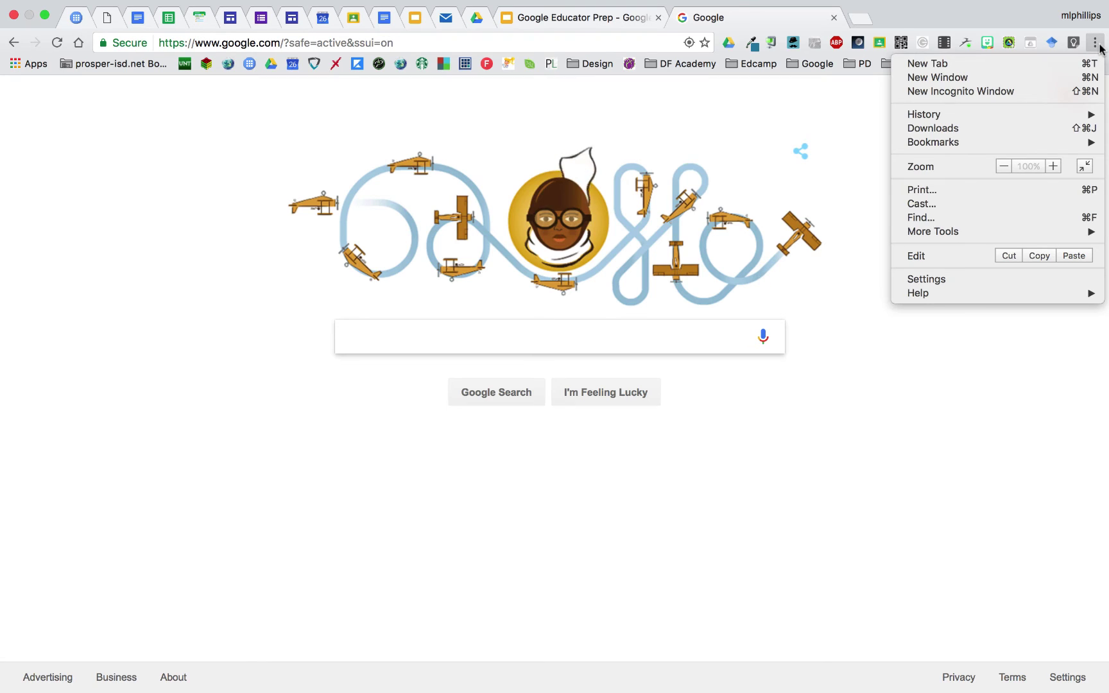
left_click(972, 278)
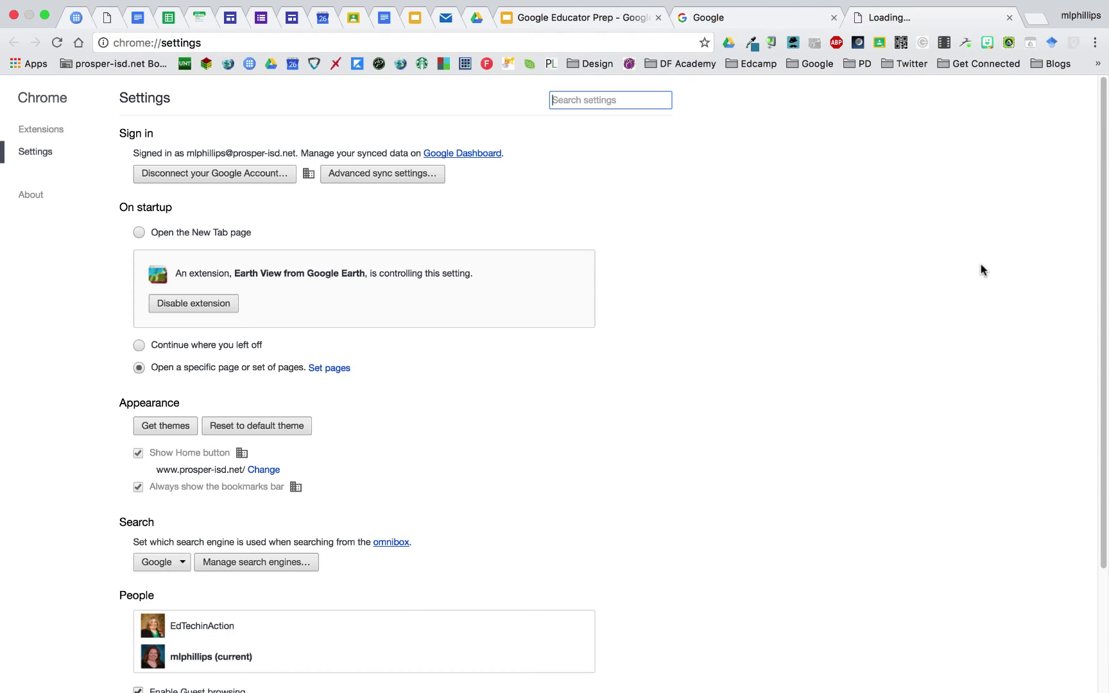
left_click(37, 133)
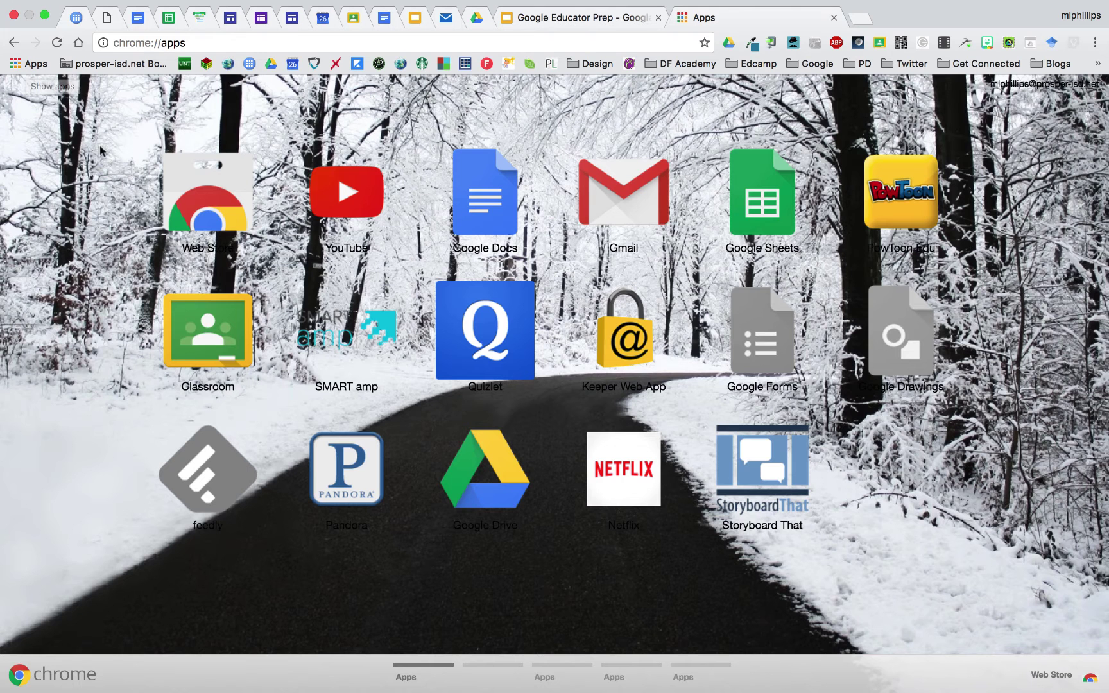
Page through the Apps page to page 5 and bring up RealtimeBoard's context options.
left_click(501, 667)
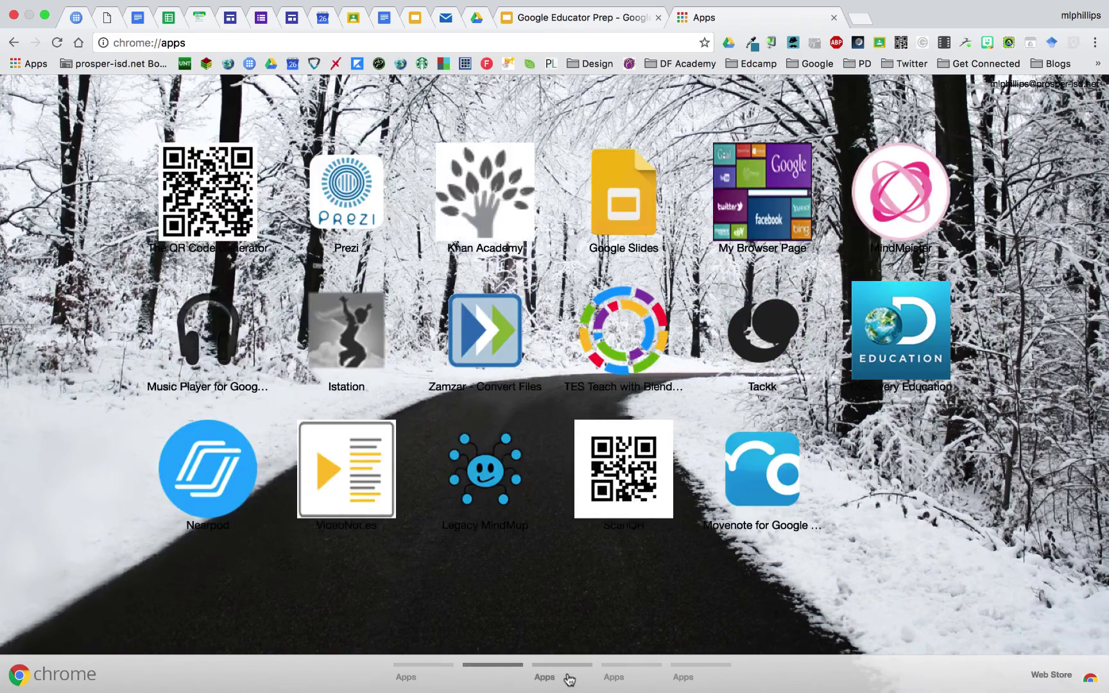
left_click(563, 666)
left_click(632, 666)
left_click(697, 669)
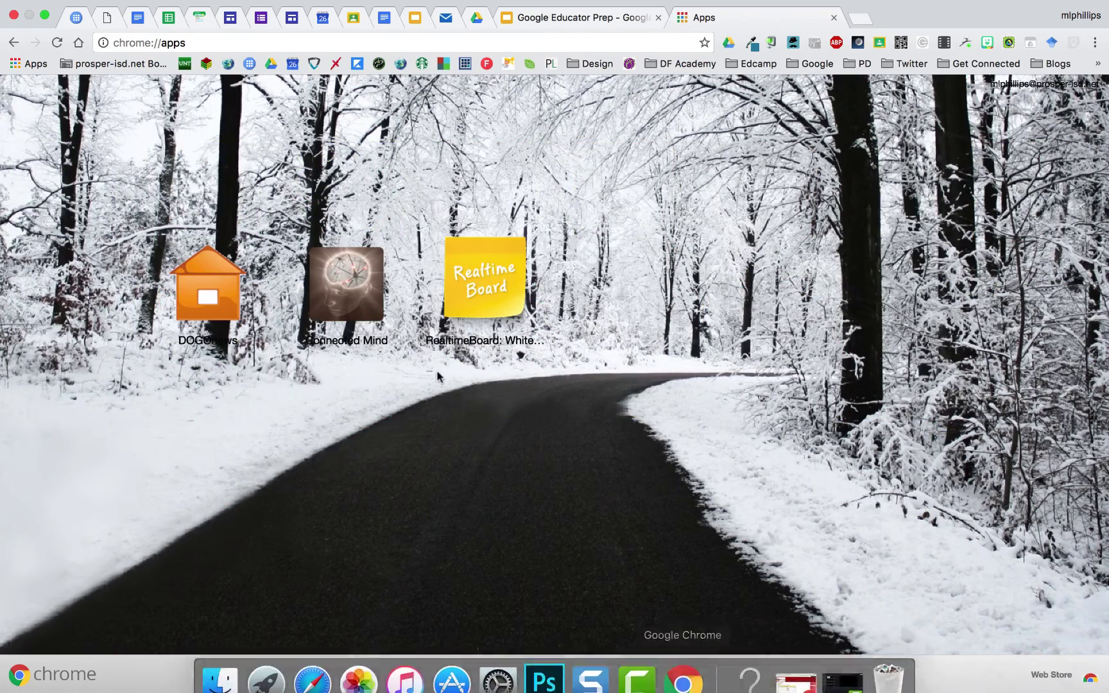
right_click(489, 290)
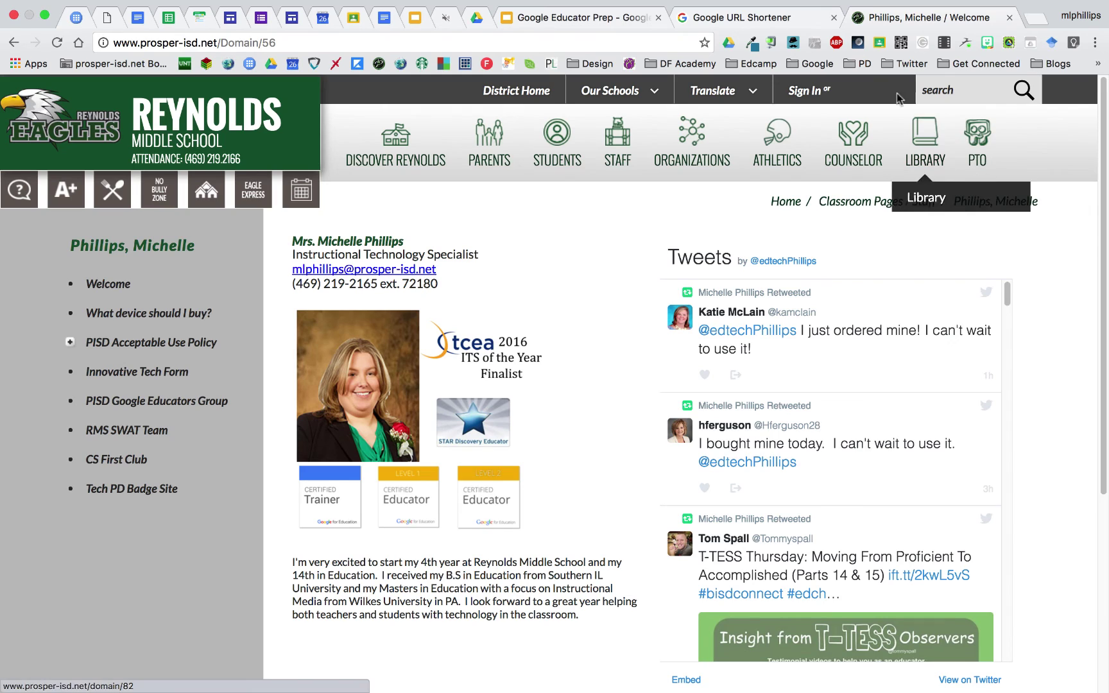
Shorten the school page with the goo.gl extension and check the newest link's options in goo.gl.
left_click(772, 44)
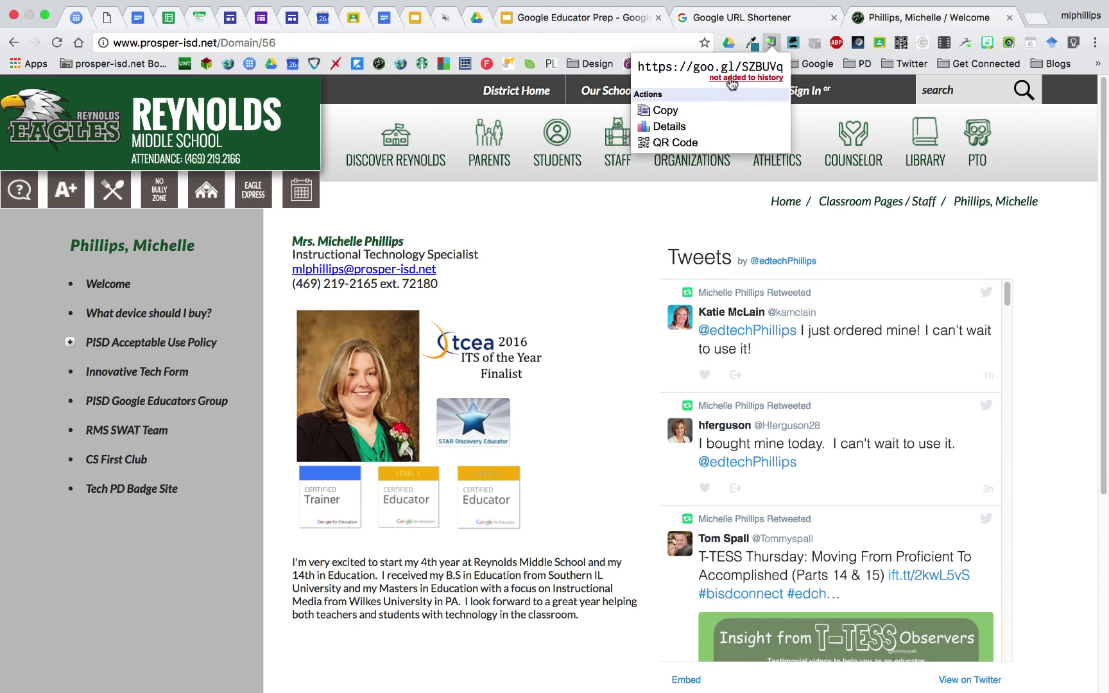
left_click(737, 18)
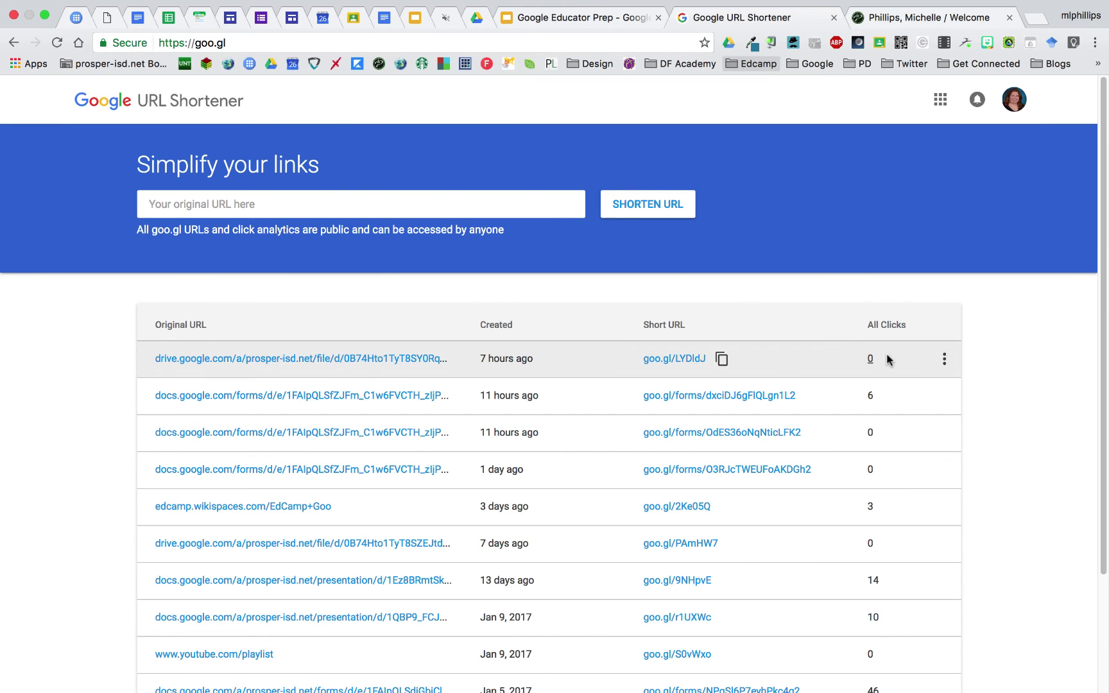
left_click(944, 360)
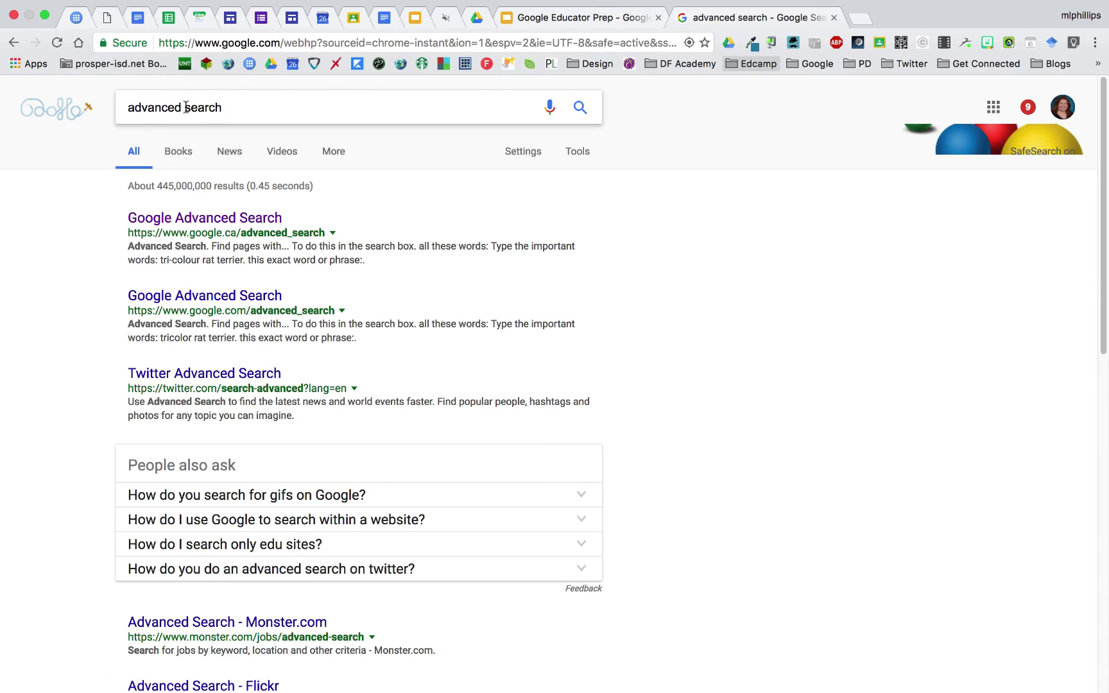
Open Google Advanced Search and inspect its file type and usage rights dropdown options.
left_click(230, 219)
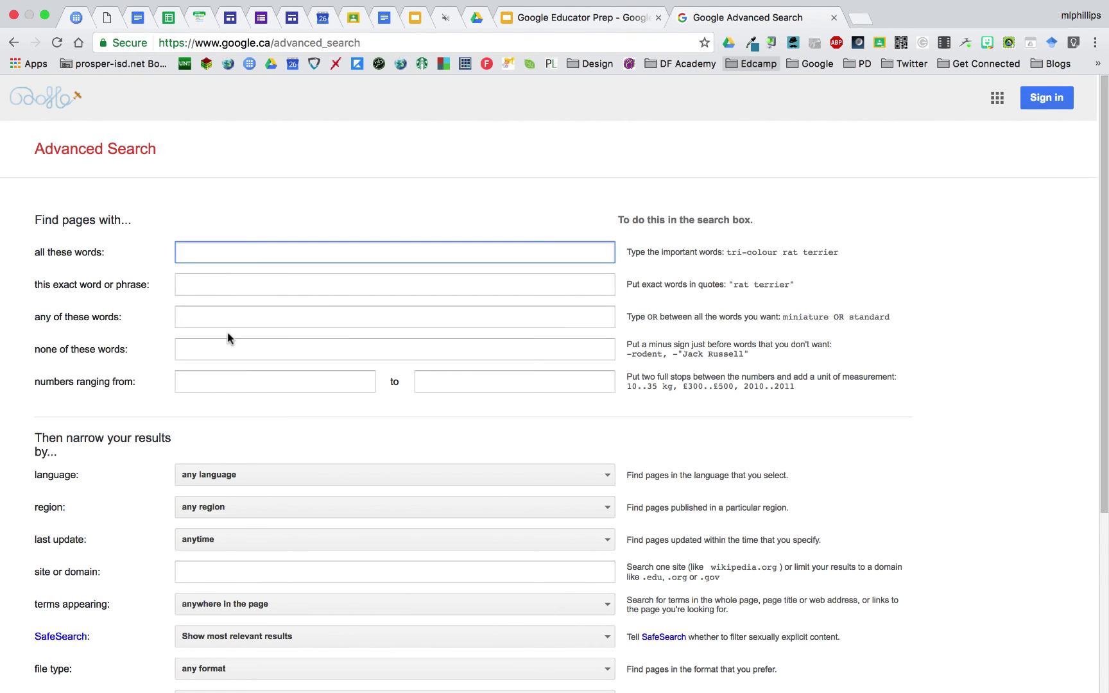
scroll(235, 339, "down", 3)
scroll(235, 339, "down", 2)
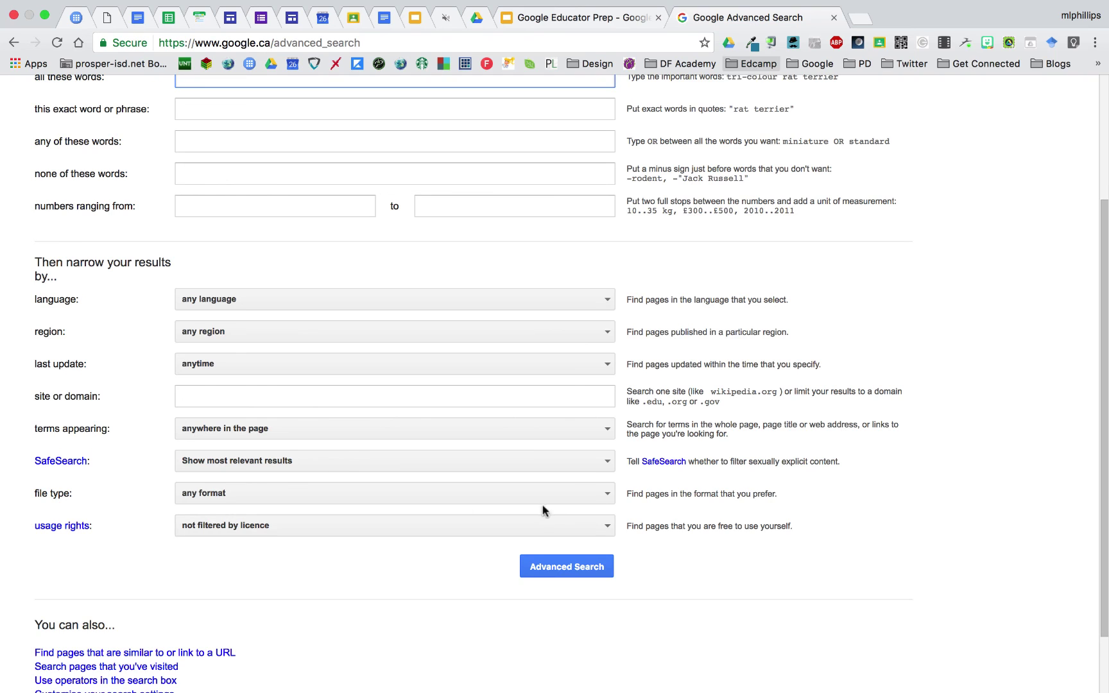
left_click(590, 495)
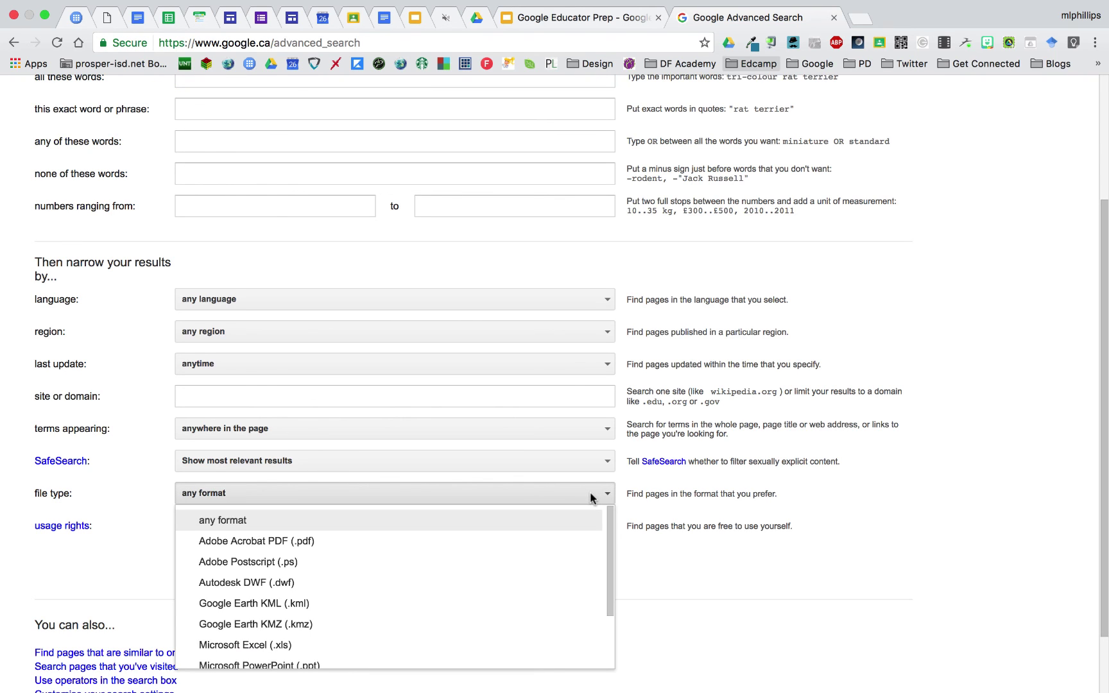
left_click(103, 578)
left_click(529, 528)
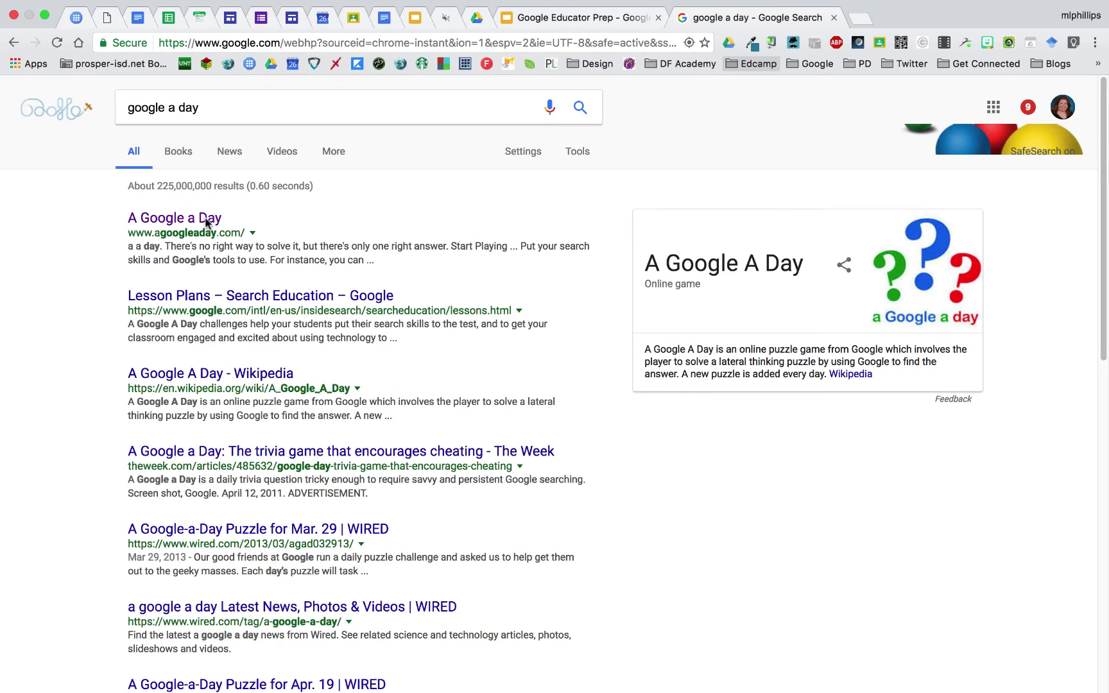
Open agoogleaday.com from the 'A Google a Day' search result.
left_click(207, 220)
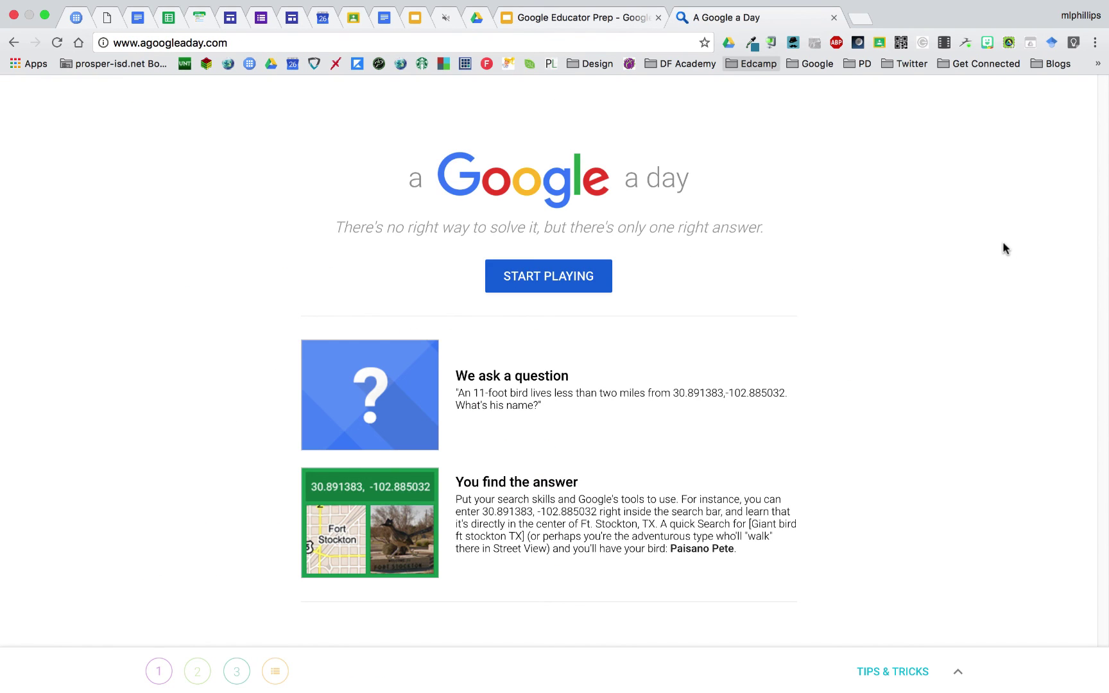